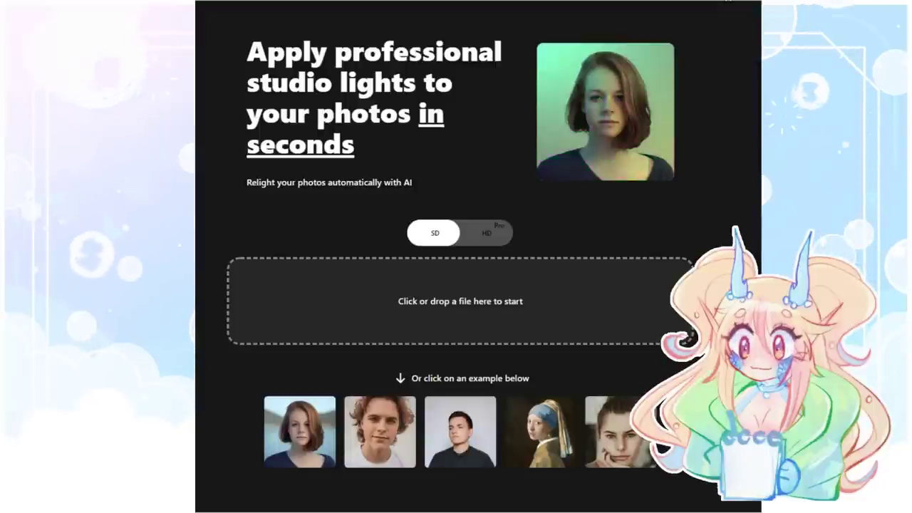
- Drop the anime illustration file onto the start drop zone to upload it
drag(841, 299, 460, 300)
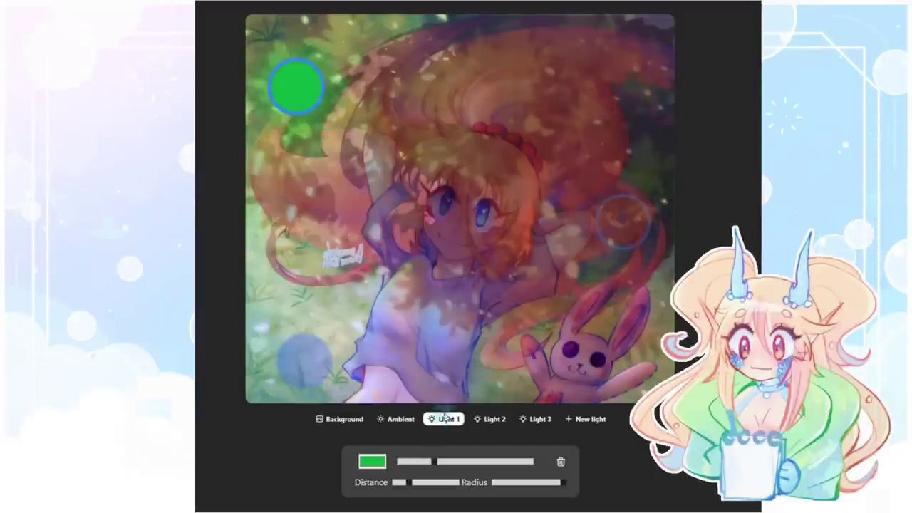
- Dim the green light slightly and move it toward the upper left of the picture
drag(436, 464, 424, 467)
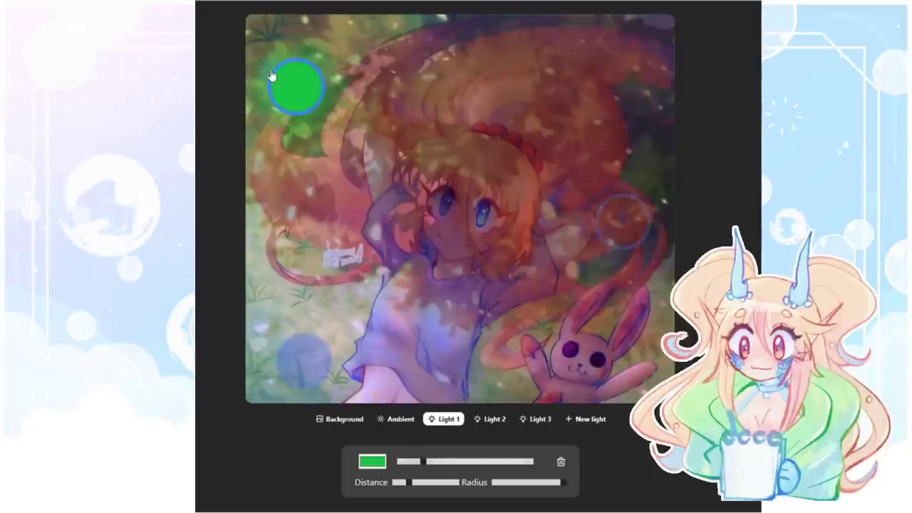
drag(314, 75, 444, 142)
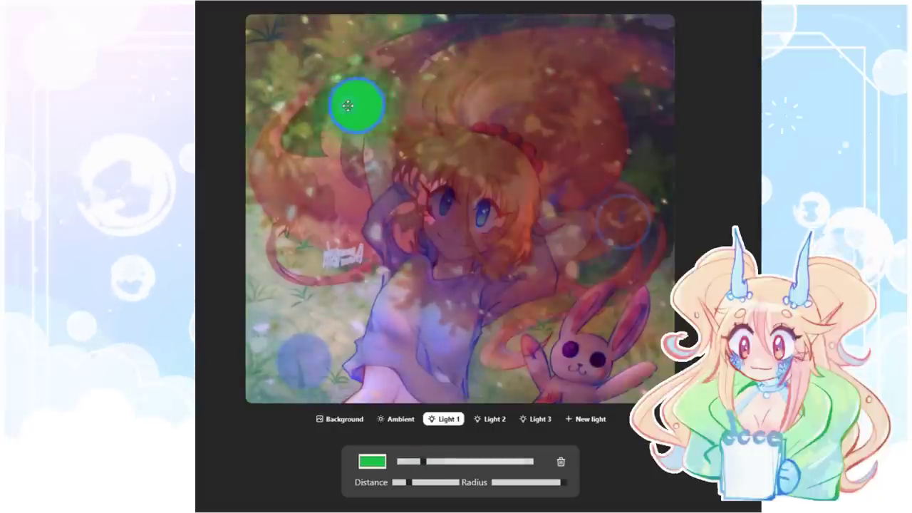
drag(444, 142, 343, 76)
- Try the red light in several spots around the girl, then delete it
click(626, 225)
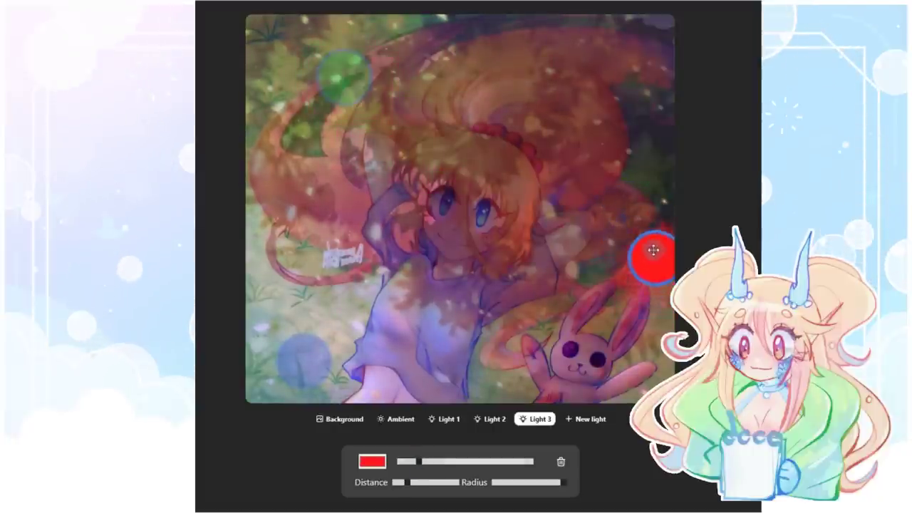
mouse_move(640, 212)
mouse_down()
mouse_move(603, 242)
mouse_move(505, 258)
mouse_move(524, 255)
mouse_up()
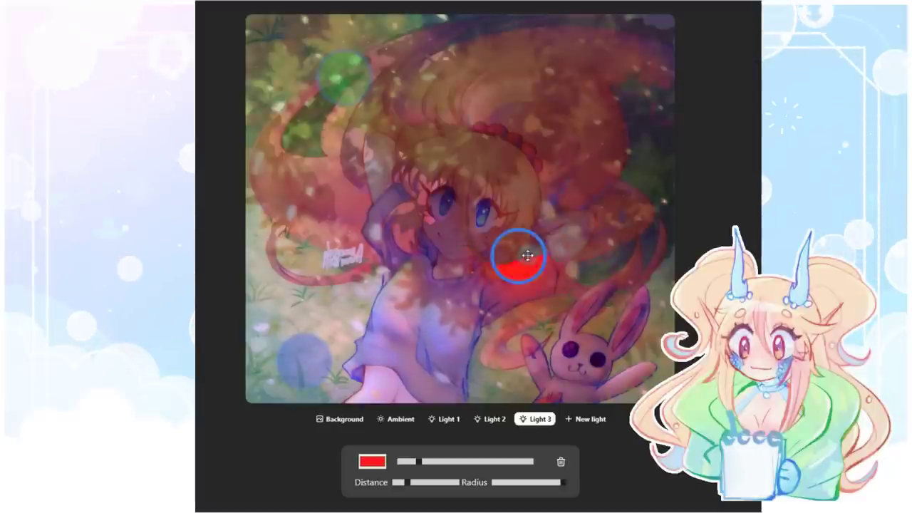
mouse_move(476, 284)
mouse_down()
mouse_move(312, 383)
mouse_move(389, 375)
mouse_move(540, 40)
mouse_up()
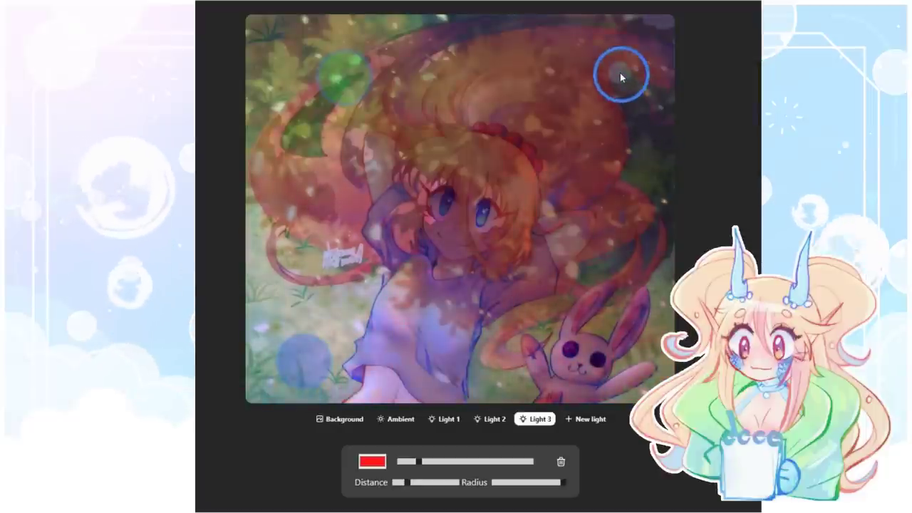
drag(540, 40, 622, 45)
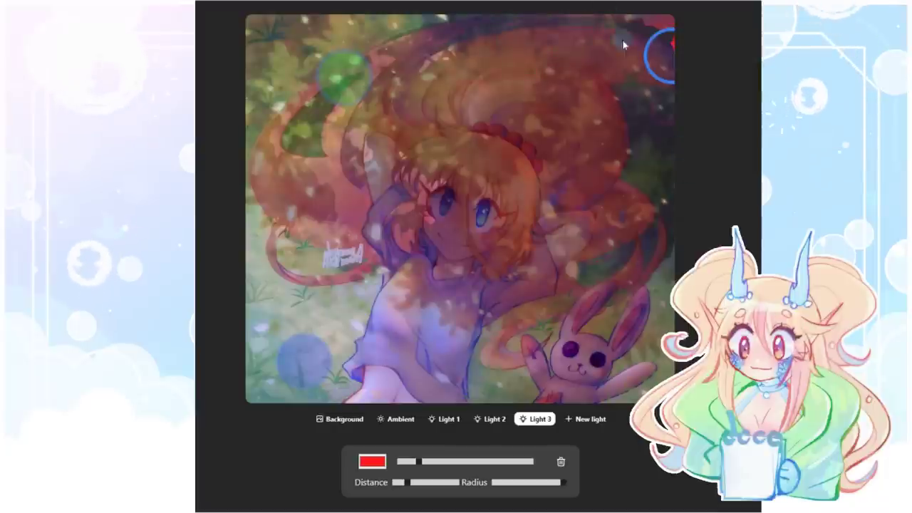
click(560, 463)
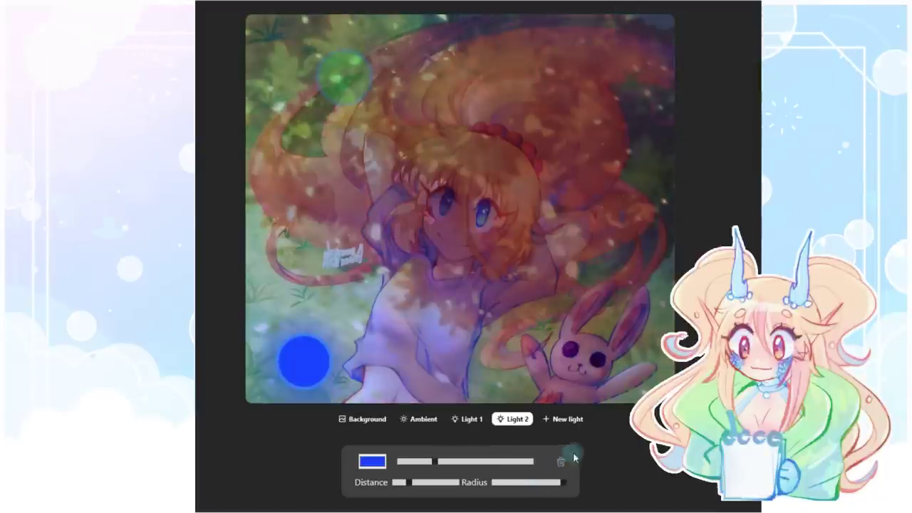
- Dim the blue light and recolour it pale yellow-green (210, 255, 128)
drag(289, 369, 371, 363)
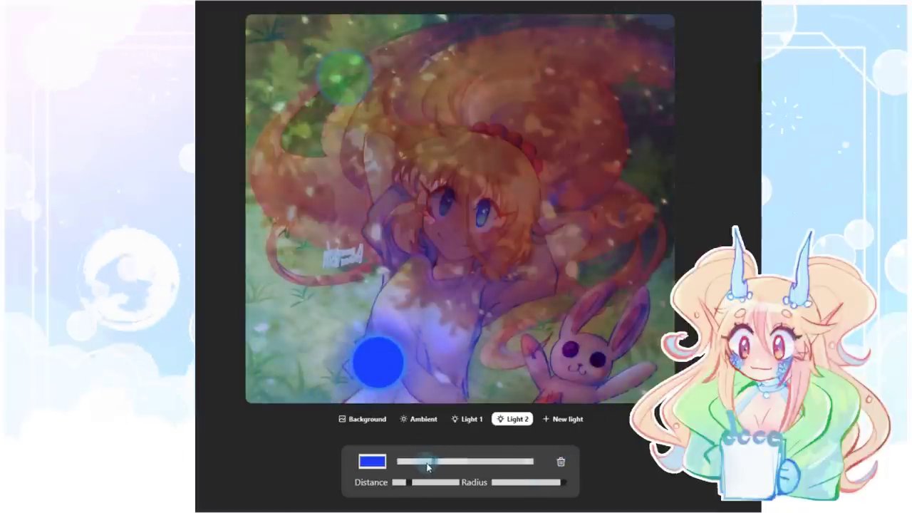
drag(434, 461, 404, 462)
click(372, 461)
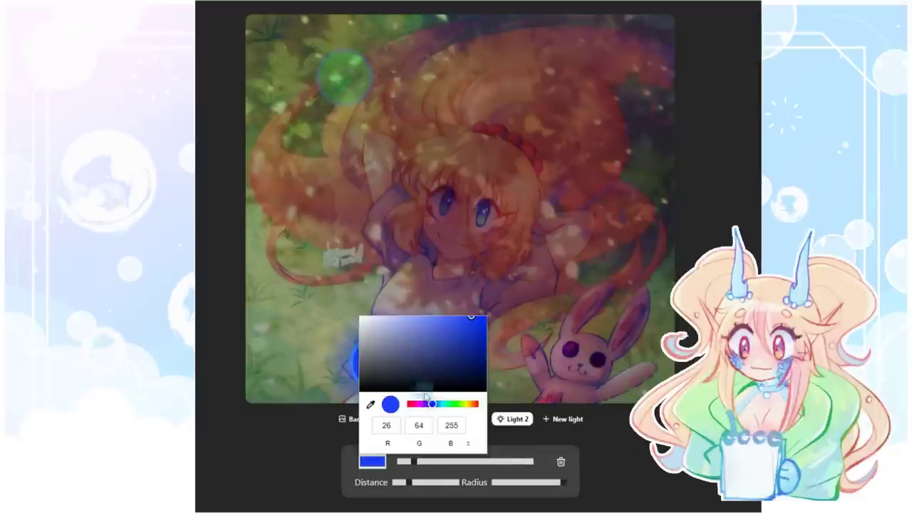
drag(460, 407, 462, 404)
drag(466, 368, 423, 316)
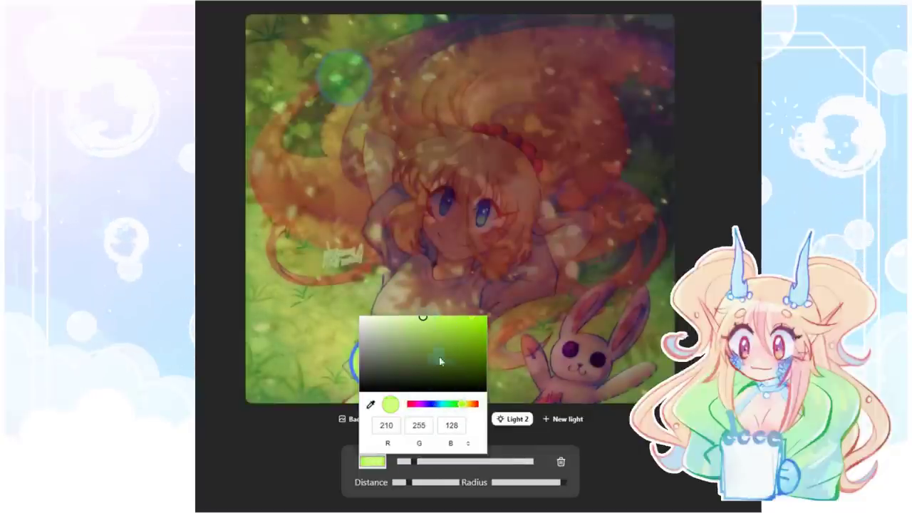
click(582, 395)
- Move the yellow-green light to the lower left and the green light beside the girl's hair
drag(347, 355, 281, 337)
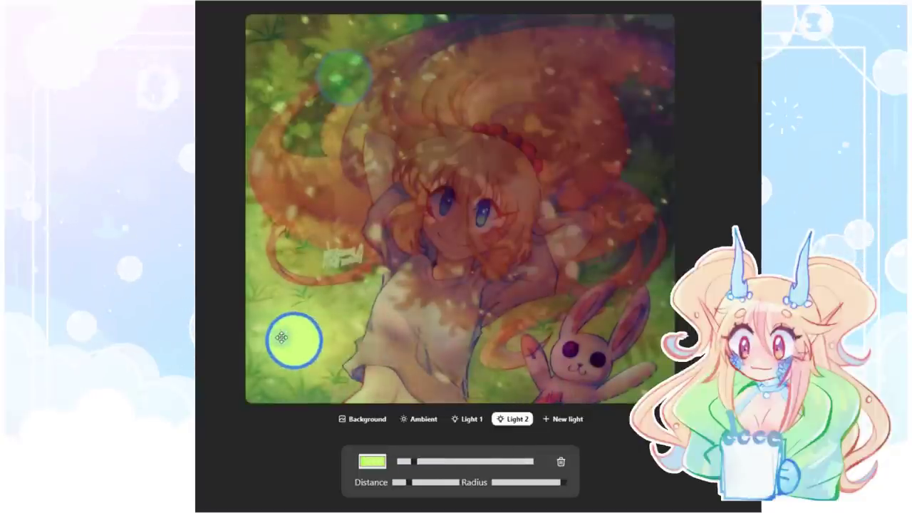
click(344, 78)
mouse_move(328, 84)
mouse_down()
mouse_move(353, 201)
mouse_move(285, 40)
mouse_move(345, 158)
mouse_up()
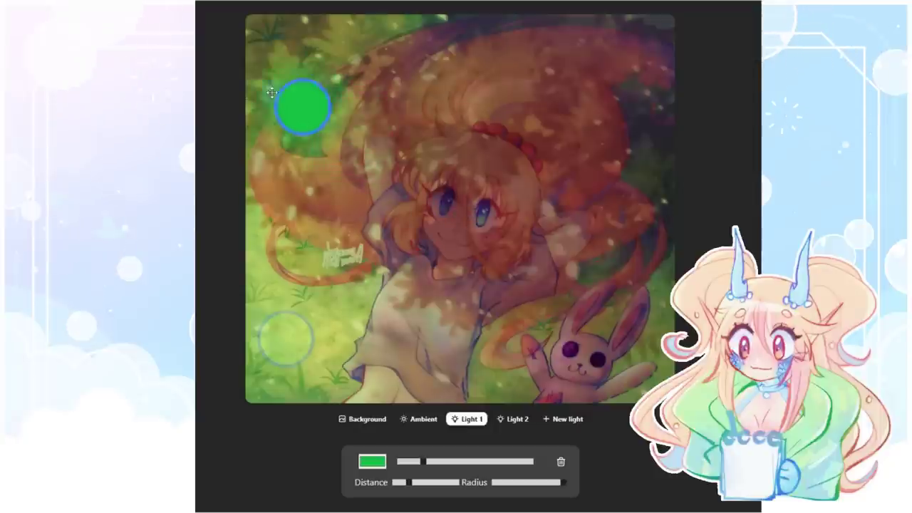
- Place the yellow-green light at the lower right by the bunny and the green light in the top-left corner
drag(292, 337, 597, 381)
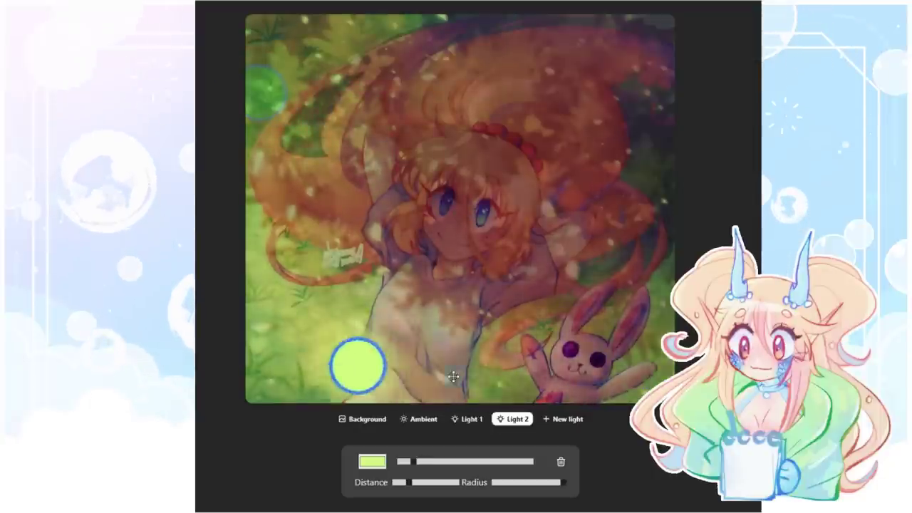
drag(596, 381, 416, 363)
drag(329, 360, 649, 359)
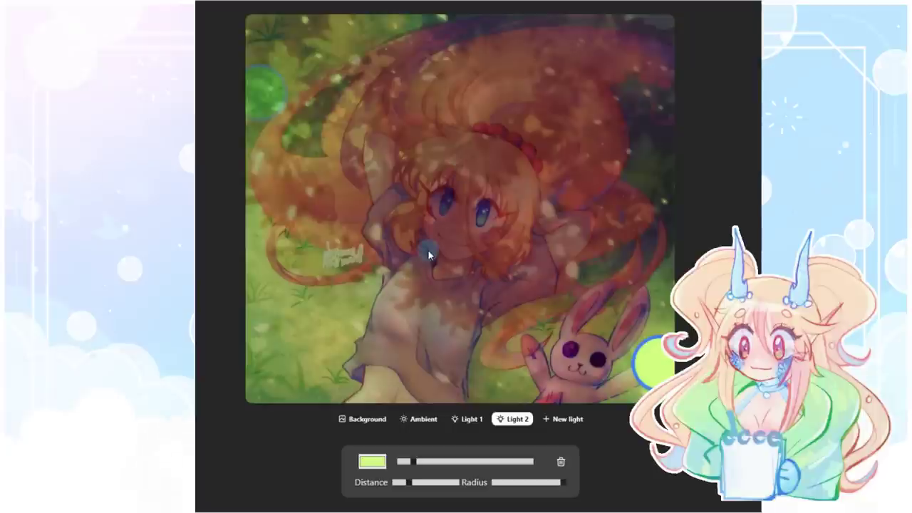
click(268, 98)
mouse_move(335, 80)
mouse_down()
mouse_move(325, 79)
mouse_move(555, 92)
mouse_move(282, 69)
mouse_move(295, 56)
mouse_up()
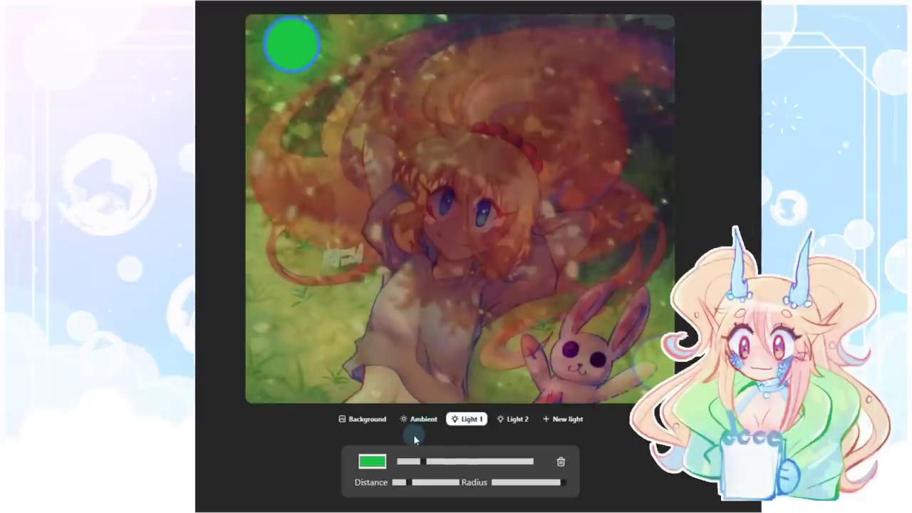
- Recolour Light 1 blue, widen its radius to maximum, and fine-tune its distance
click(383, 467)
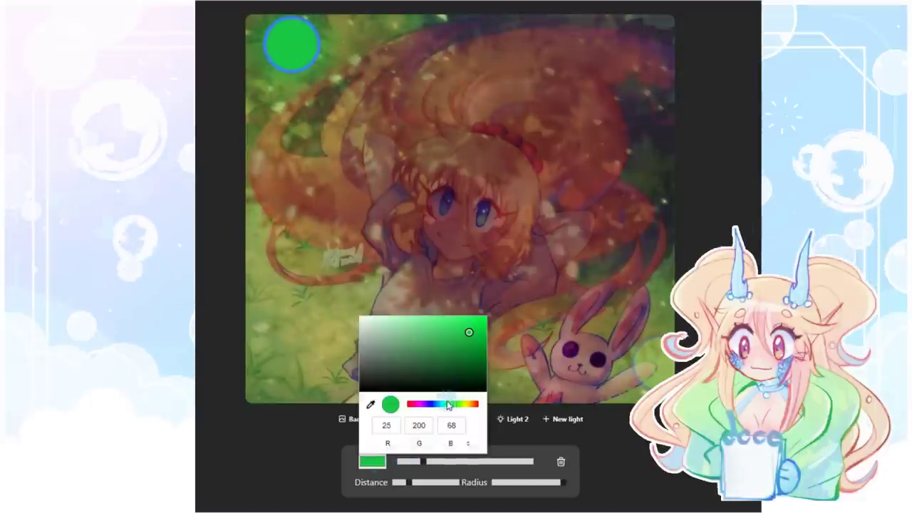
drag(452, 405, 439, 404)
click(586, 455)
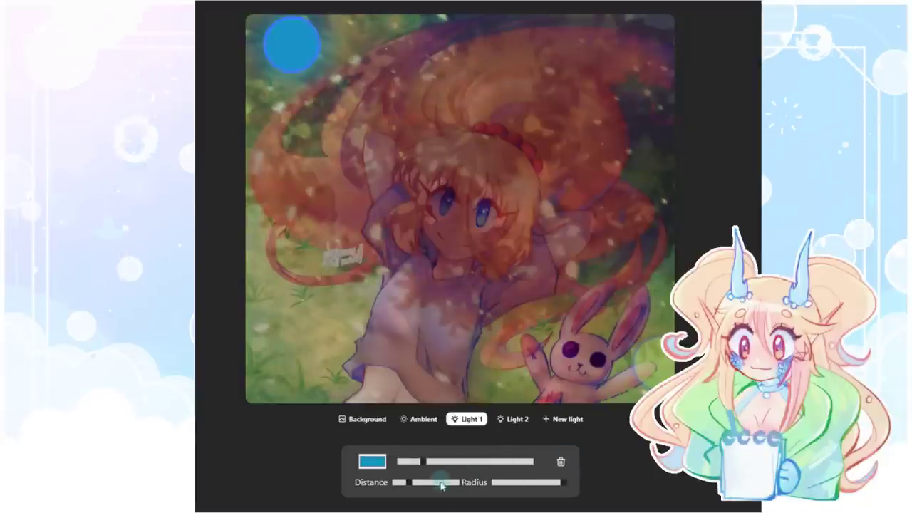
drag(528, 486, 671, 487)
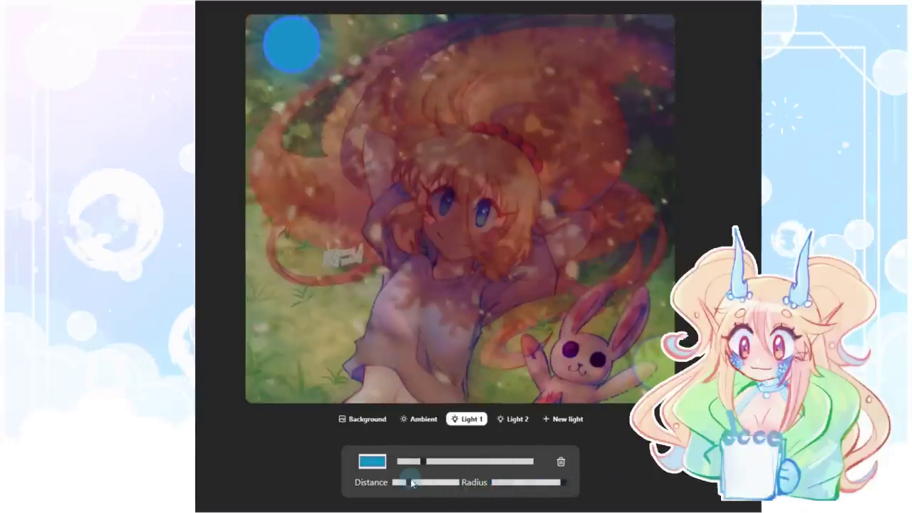
drag(425, 485, 488, 478)
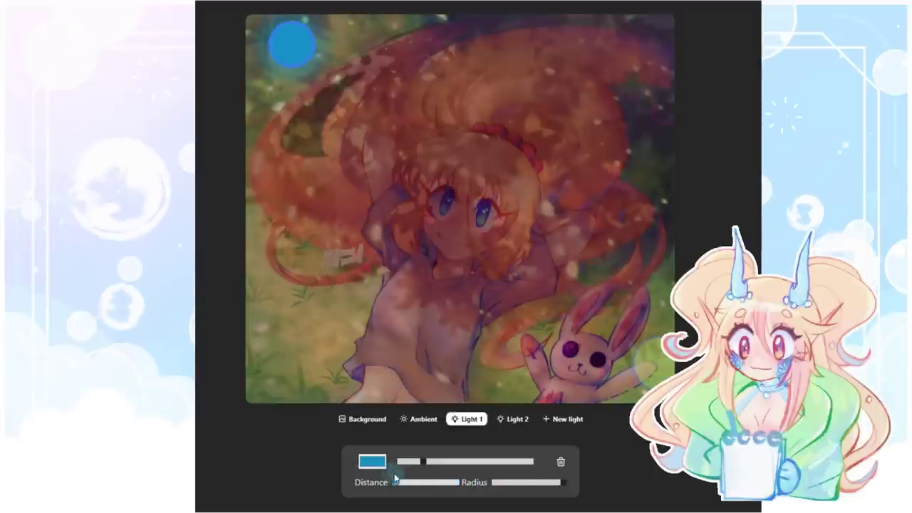
drag(487, 479, 419, 481)
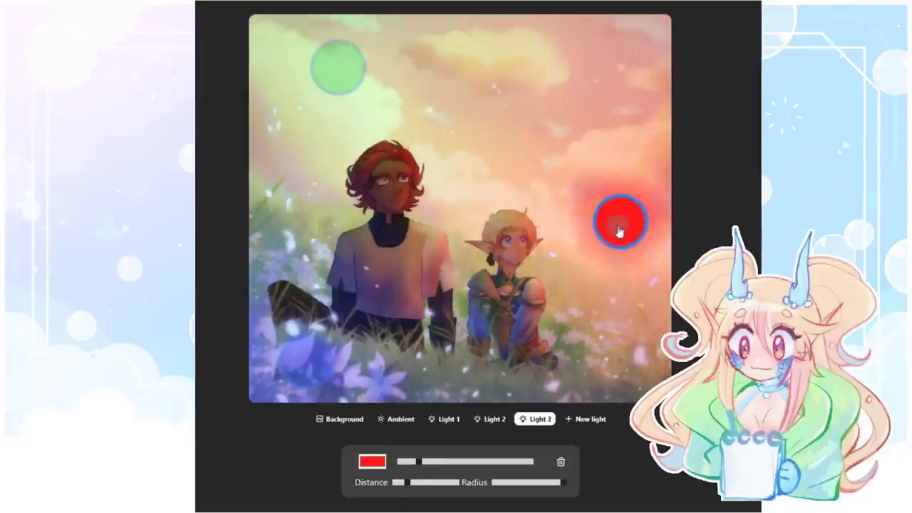
- Move the red light to the lower-right edge and the blue light to the lower-left edge
drag(621, 239, 648, 337)
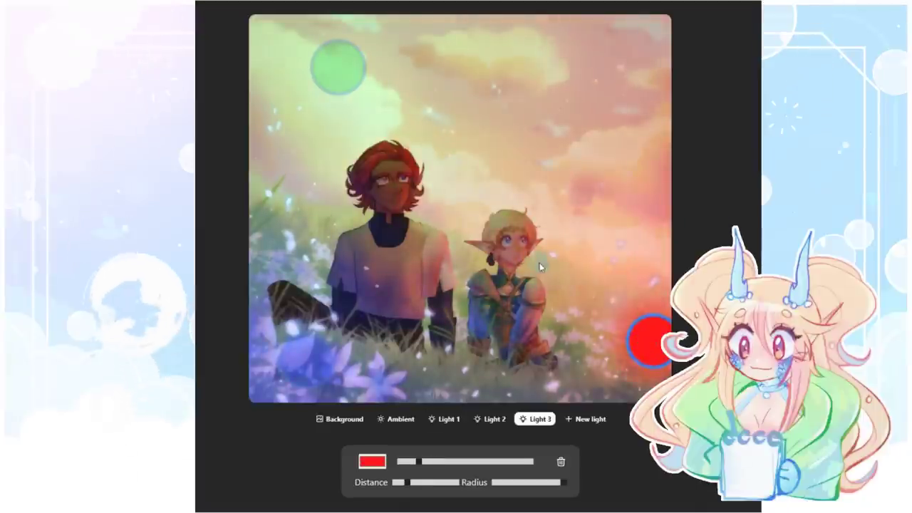
click(316, 362)
mouse_move(370, 350)
mouse_down()
mouse_move(418, 301)
mouse_move(366, 238)
mouse_move(264, 218)
mouse_move(253, 235)
mouse_move(306, 357)
mouse_move(271, 360)
mouse_move(354, 346)
mouse_move(291, 384)
mouse_up()
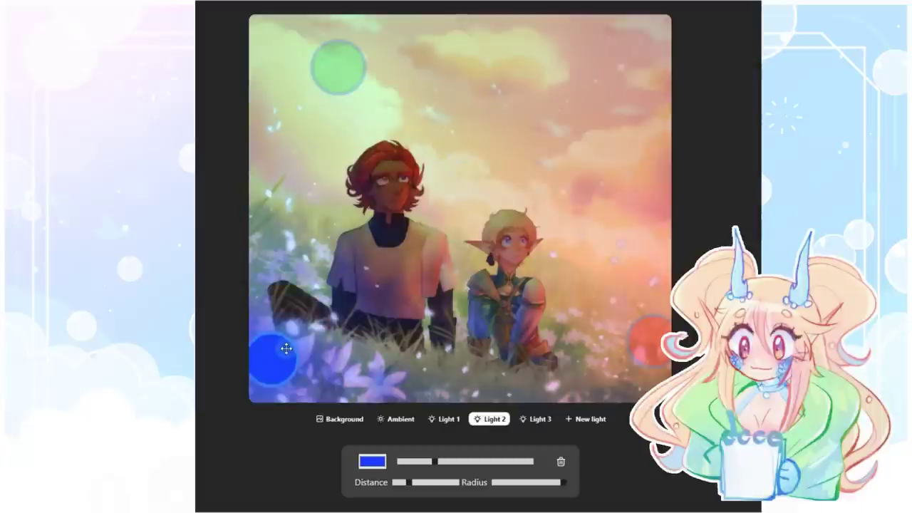
- Turn the green light yellow-green and move it into the upper-right sky
click(343, 66)
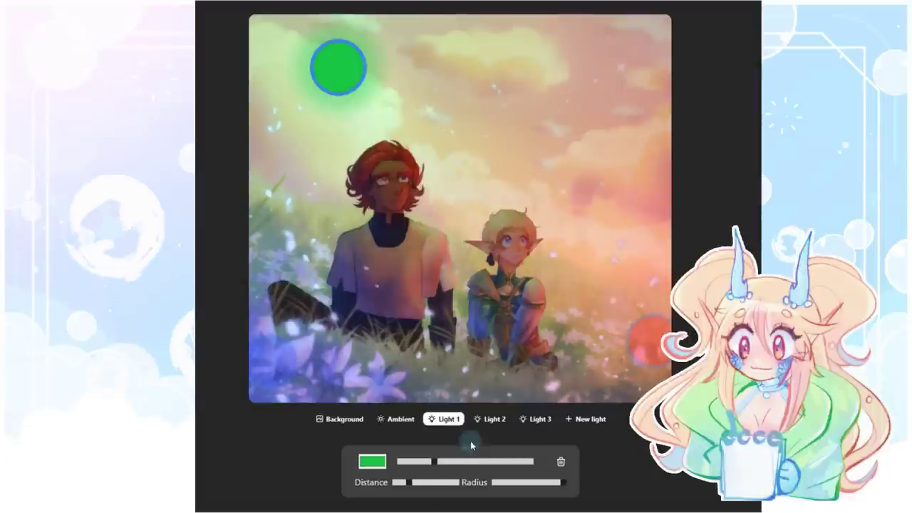
click(371, 463)
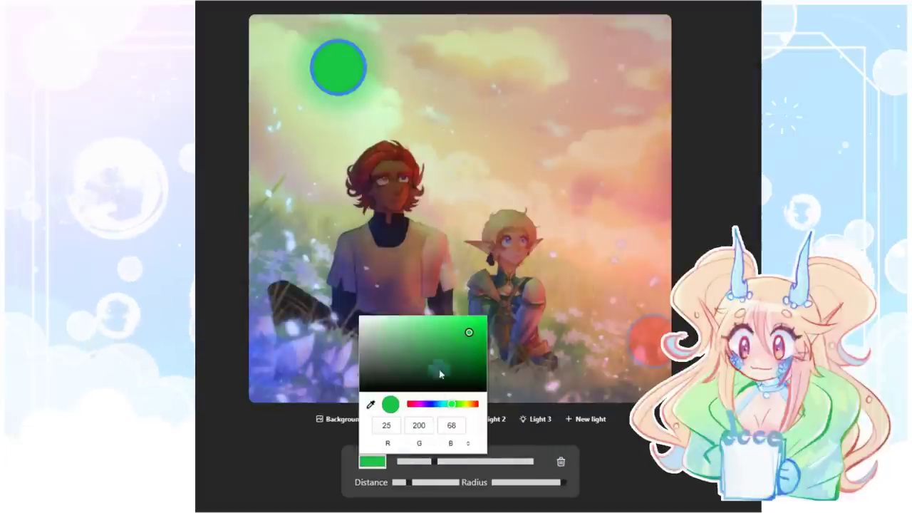
drag(454, 403, 463, 403)
drag(460, 347, 446, 321)
mouse_move(334, 67)
mouse_down()
mouse_move(580, 158)
mouse_move(609, 47)
mouse_up()
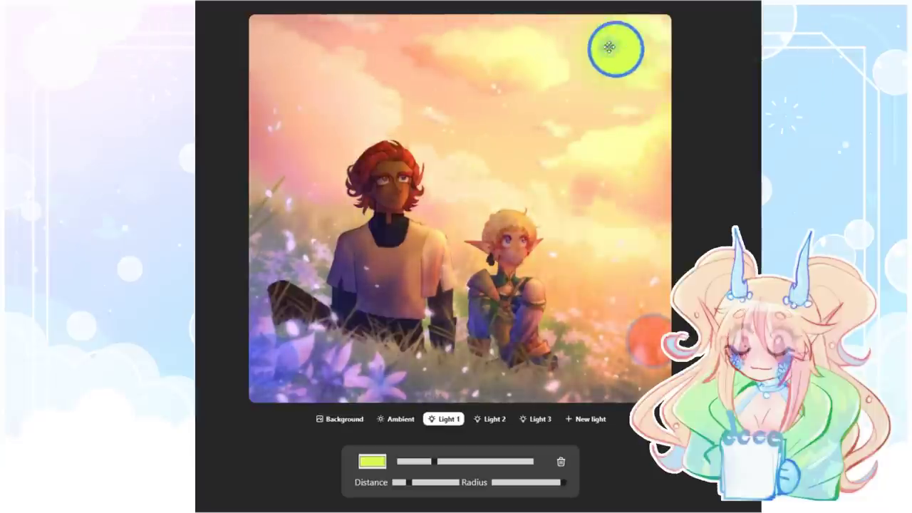
- Move the red light to the bottom-right edge and lighten it to a softer red
click(641, 349)
drag(643, 365, 640, 393)
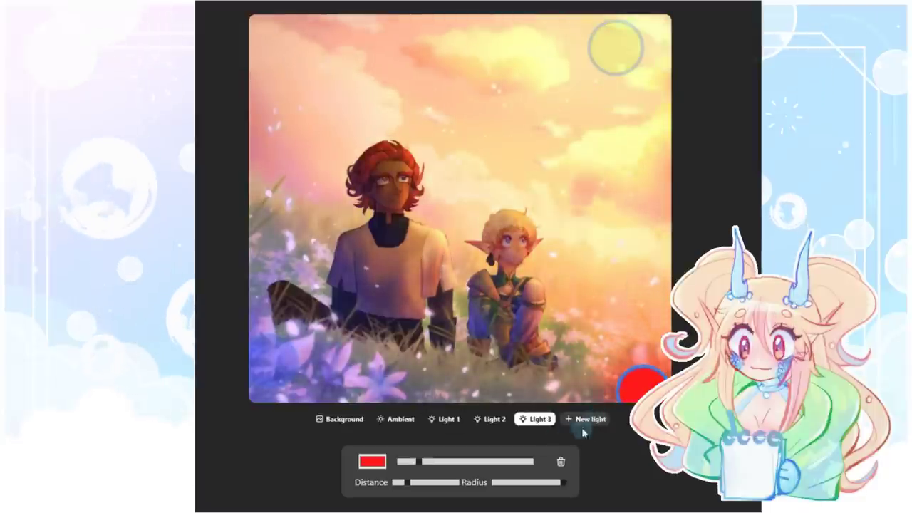
click(372, 461)
drag(459, 321, 443, 321)
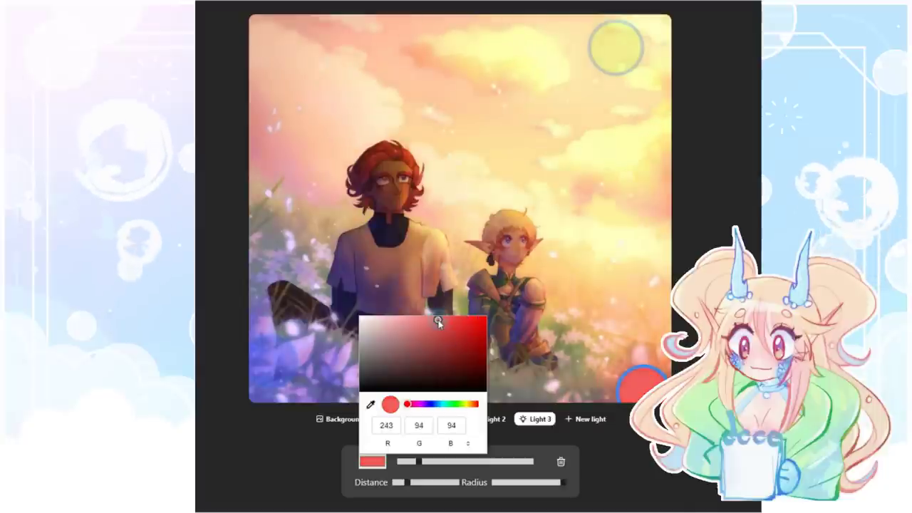
- Shrink the sun light's radius, push it farther away, make it pale cream, and raise the red light
click(604, 65)
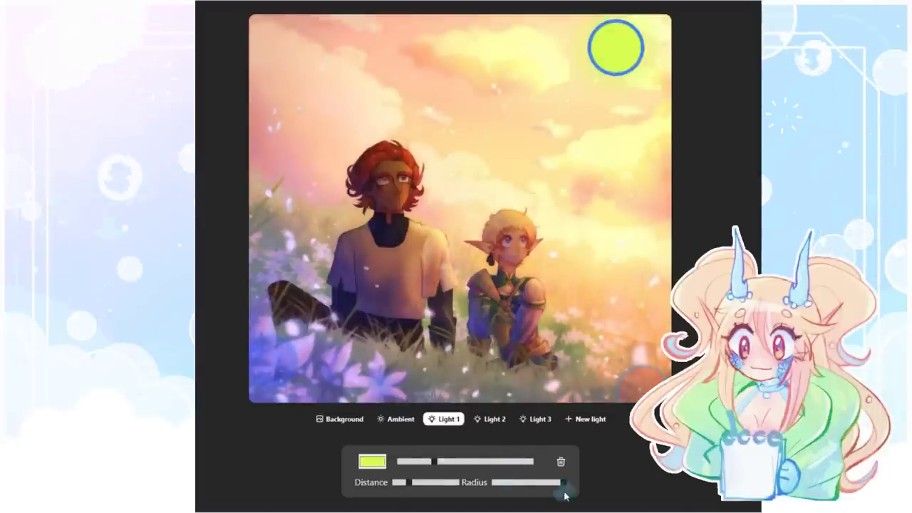
drag(564, 484, 513, 483)
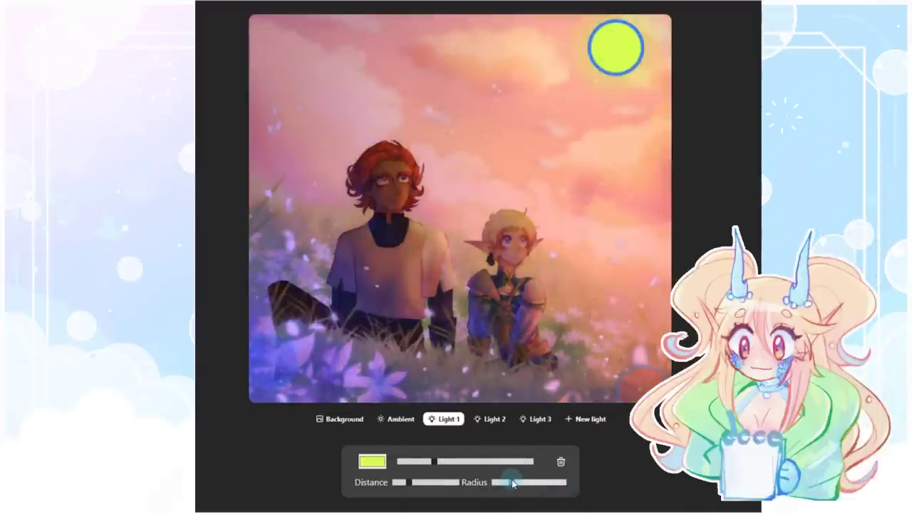
drag(398, 485, 412, 485)
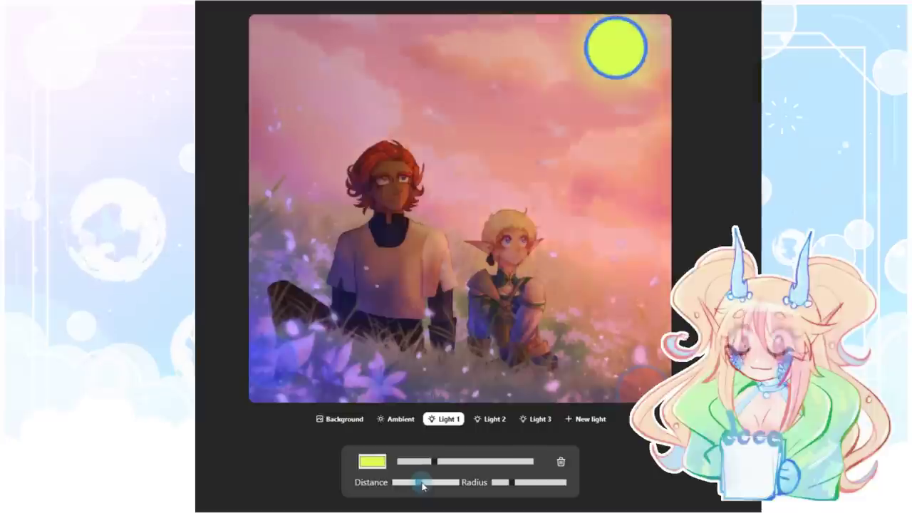
click(372, 461)
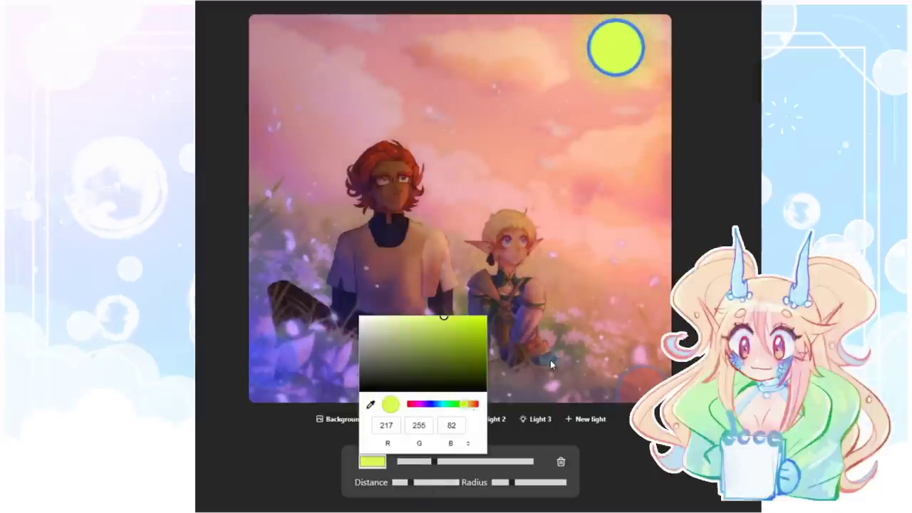
drag(465, 403, 427, 403)
click(460, 319)
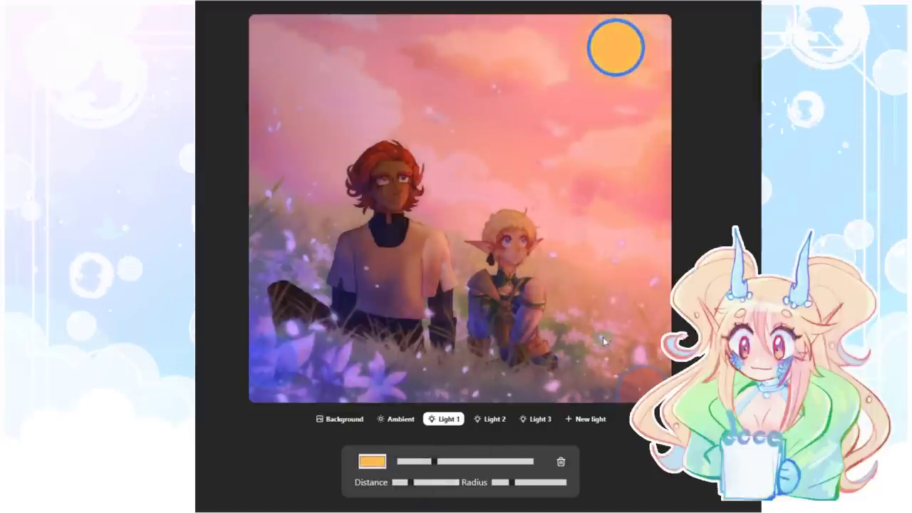
click(372, 462)
mouse_move(443, 320)
mouse_down()
mouse_move(473, 327)
mouse_move(384, 320)
mouse_up()
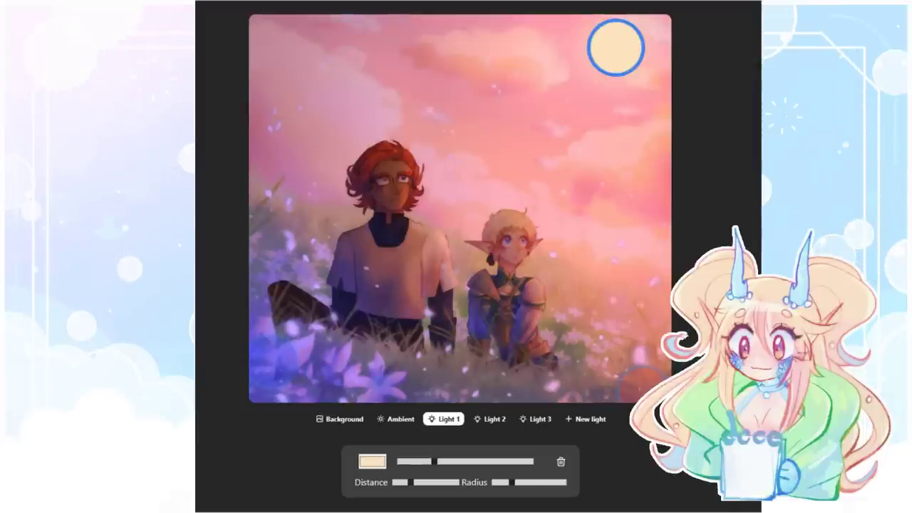
mouse_move(650, 379)
mouse_down()
mouse_move(552, 171)
mouse_move(633, 325)
mouse_move(632, 347)
mouse_up()
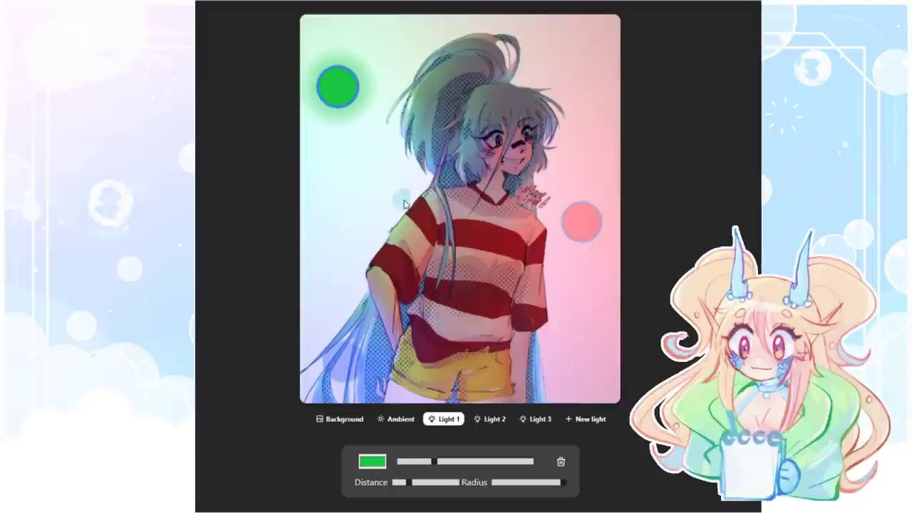
- Place the red light on the right edge, the green at top-left, and the blue near the lower left
click(573, 230)
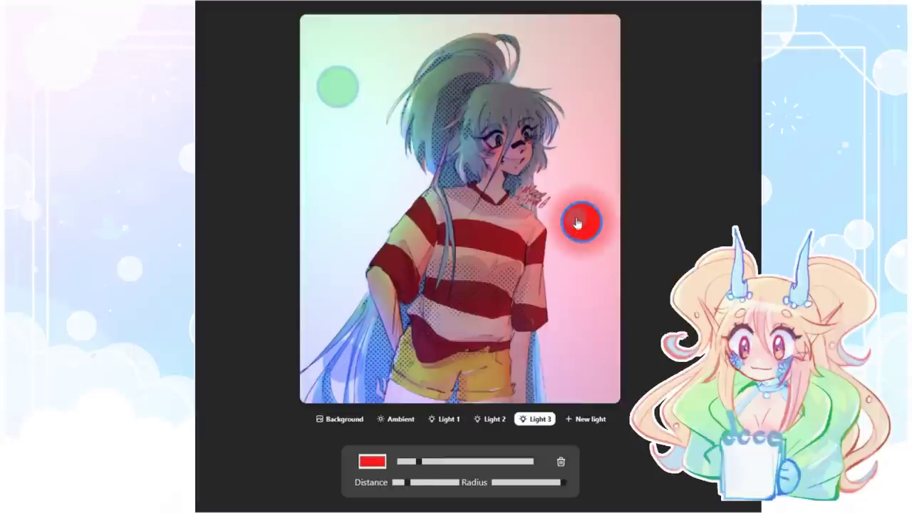
drag(581, 224, 620, 193)
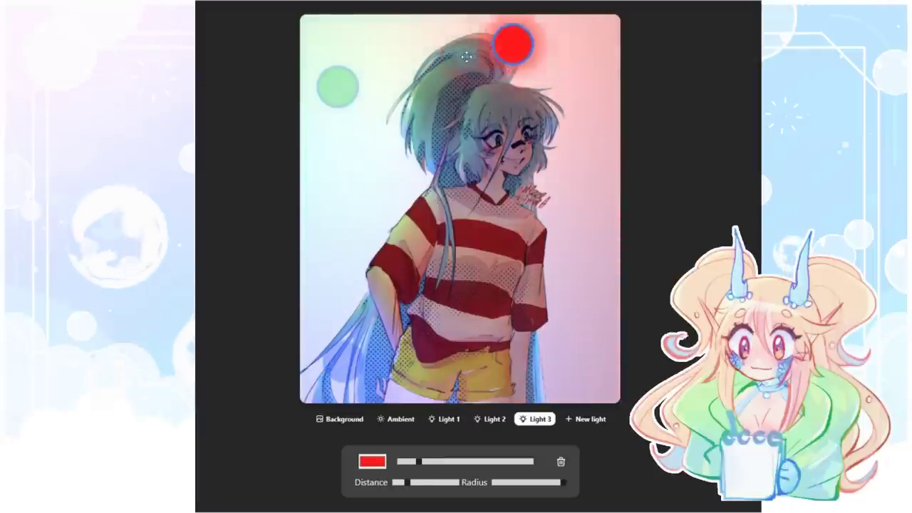
drag(620, 193, 607, 122)
click(361, 84)
mouse_move(361, 82)
mouse_down()
mouse_move(338, 51)
mouse_move(470, 64)
mouse_move(485, 76)
mouse_move(380, 38)
mouse_move(366, 122)
mouse_move(372, 70)
mouse_move(475, 186)
mouse_move(480, 218)
mouse_move(344, 64)
mouse_move(364, 69)
mouse_up()
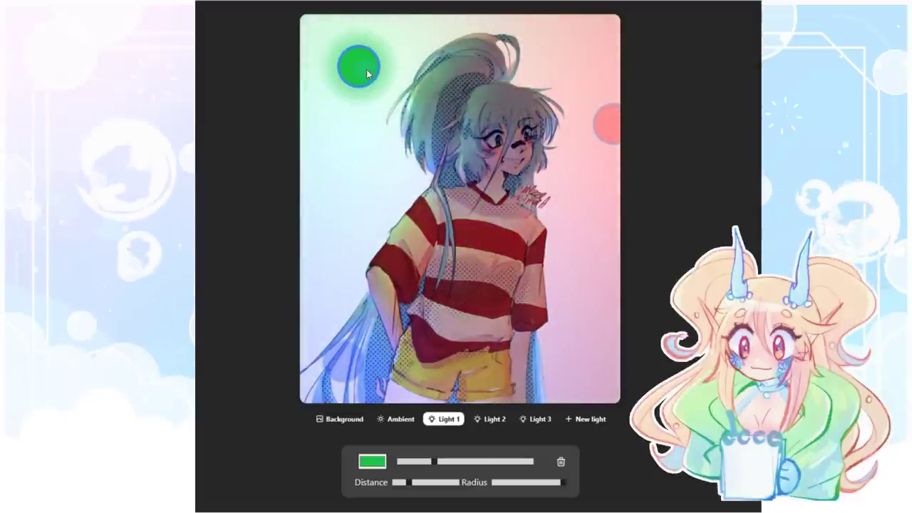
click(370, 372)
mouse_move(370, 361)
mouse_down()
mouse_move(576, 360)
mouse_move(457, 350)
mouse_move(553, 352)
mouse_move(556, 230)
mouse_move(403, 240)
mouse_move(413, 177)
mouse_move(496, 85)
mouse_move(501, 95)
mouse_move(332, 354)
mouse_move(491, 78)
mouse_move(546, 106)
mouse_move(319, 385)
mouse_move(367, 375)
mouse_move(332, 368)
mouse_up()
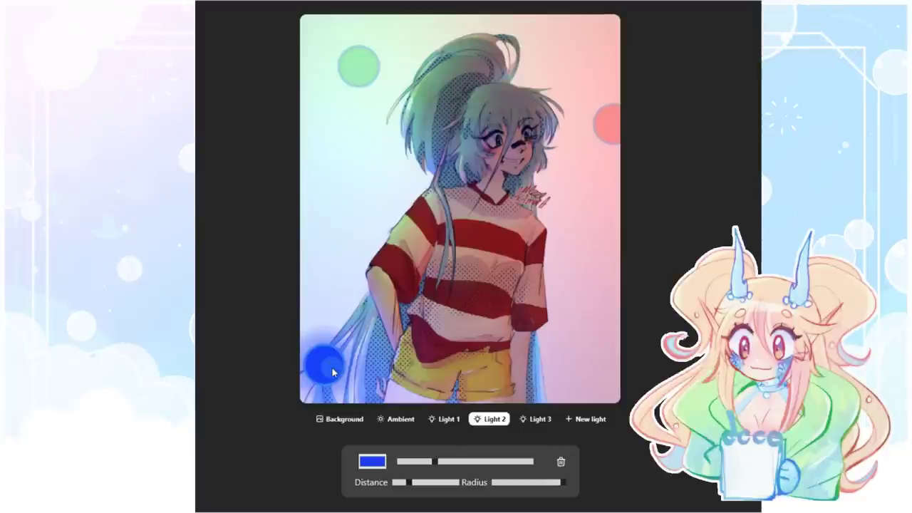
- Make the red and green lights pure white (255,255,255), moving the red one toward the top-right
click(605, 125)
mouse_move(594, 135)
mouse_down()
mouse_move(544, 112)
mouse_move(553, 76)
mouse_up()
click(372, 460)
drag(410, 404, 476, 403)
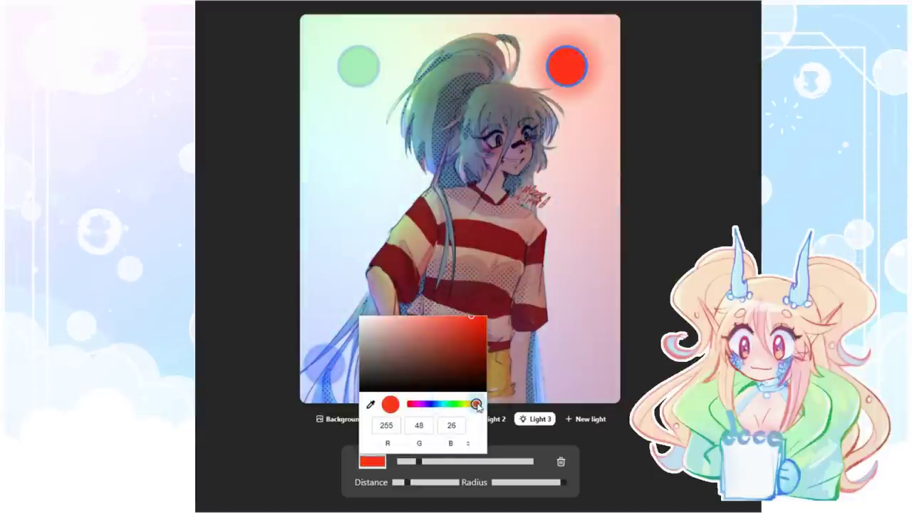
drag(399, 335, 264, 292)
click(356, 70)
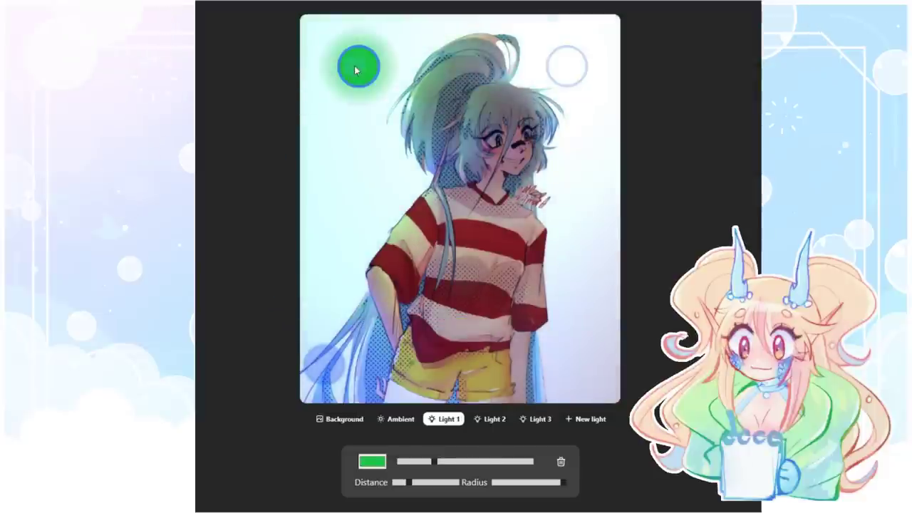
click(372, 462)
drag(363, 335, 291, 244)
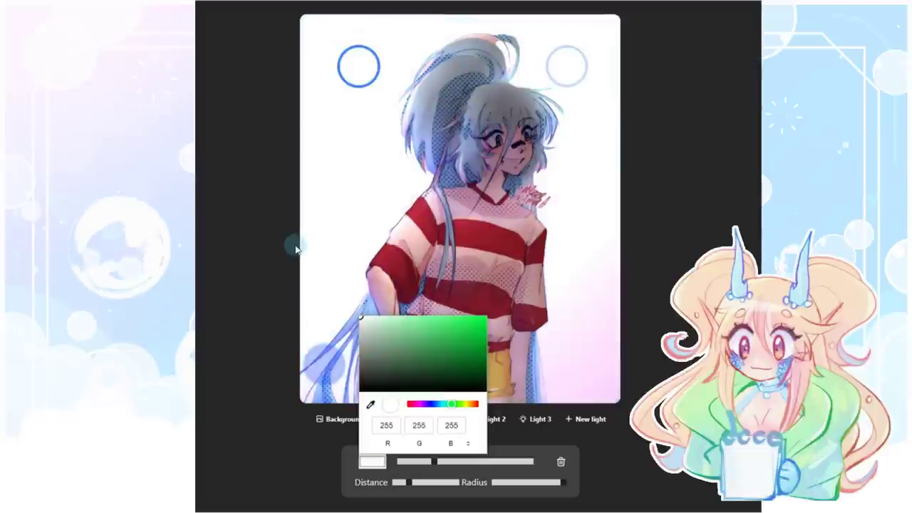
- Push the top-left white light into the corner and slide the blue light along the bottom edge
click(311, 371)
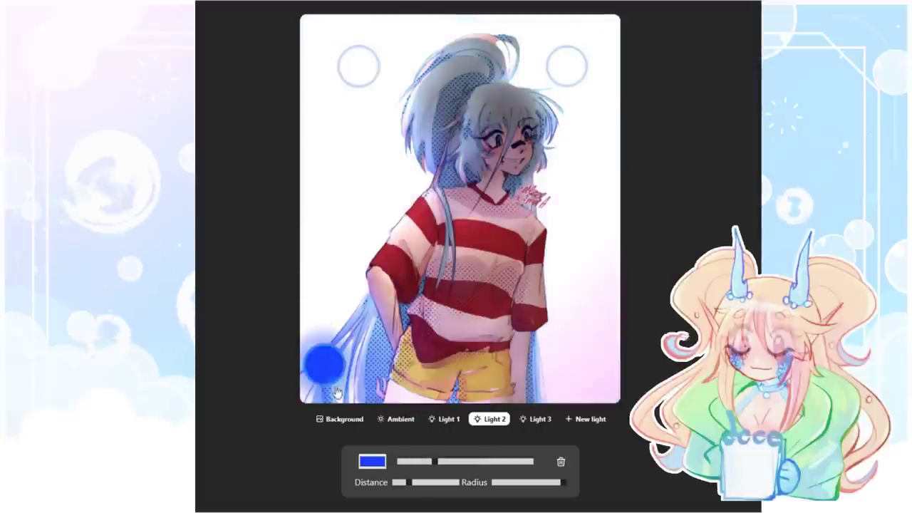
drag(337, 393, 406, 413)
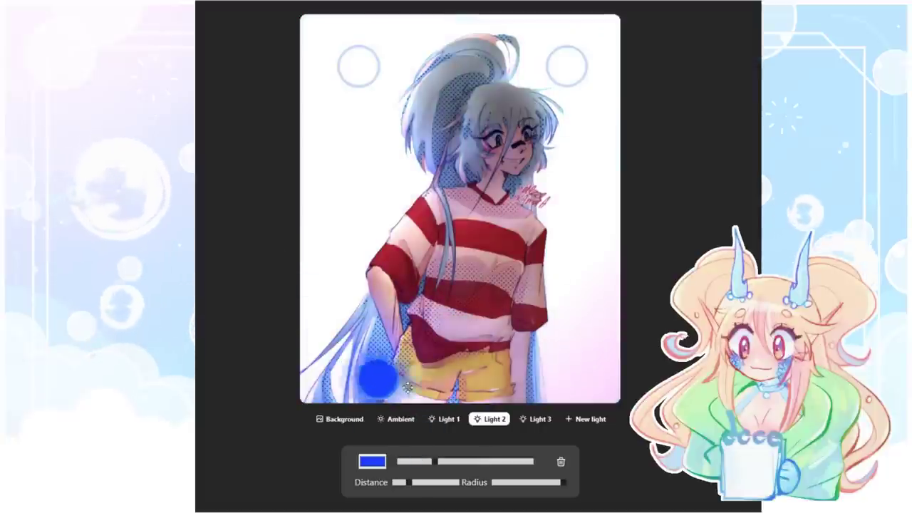
click(355, 63)
drag(310, 26, 324, 33)
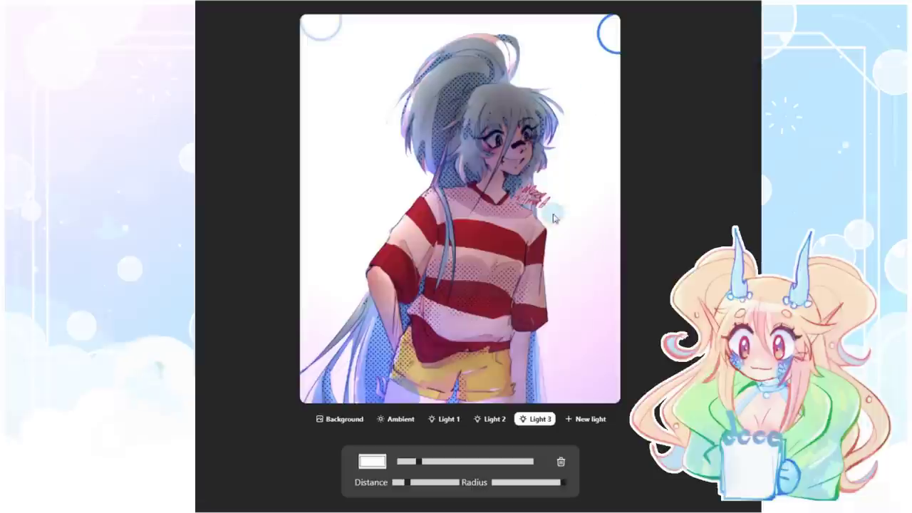
click(381, 386)
drag(373, 389, 320, 390)
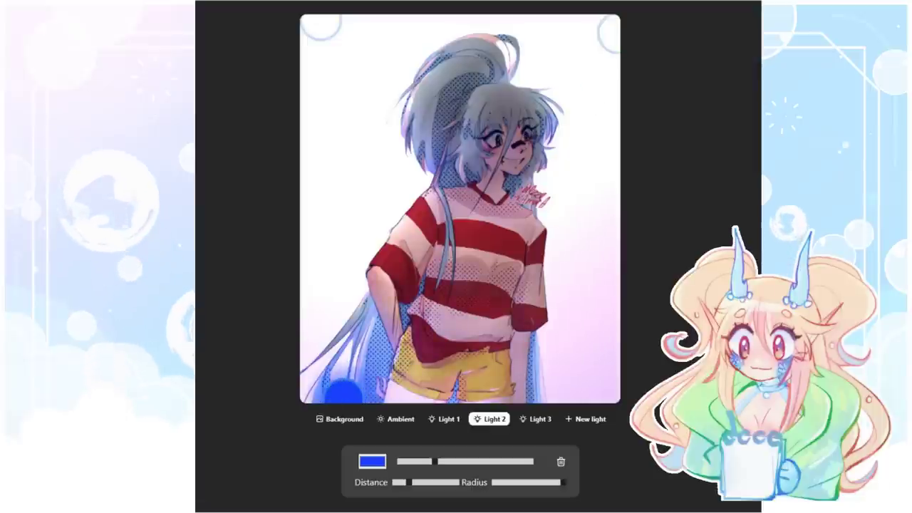
- Reduce the blue light's distance and radius, brighten the right white light, and dim the left one
drag(415, 483, 397, 482)
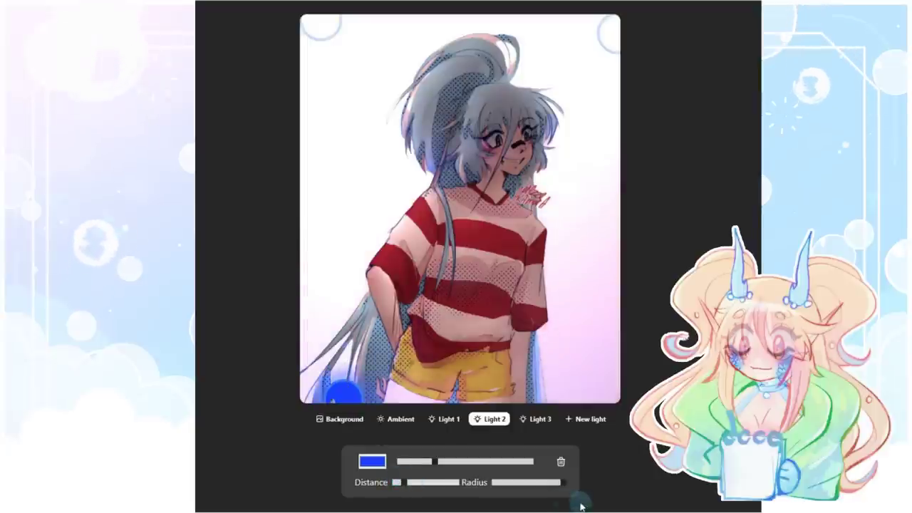
mouse_move(560, 485)
mouse_down()
mouse_move(496, 485)
mouse_move(537, 487)
mouse_up()
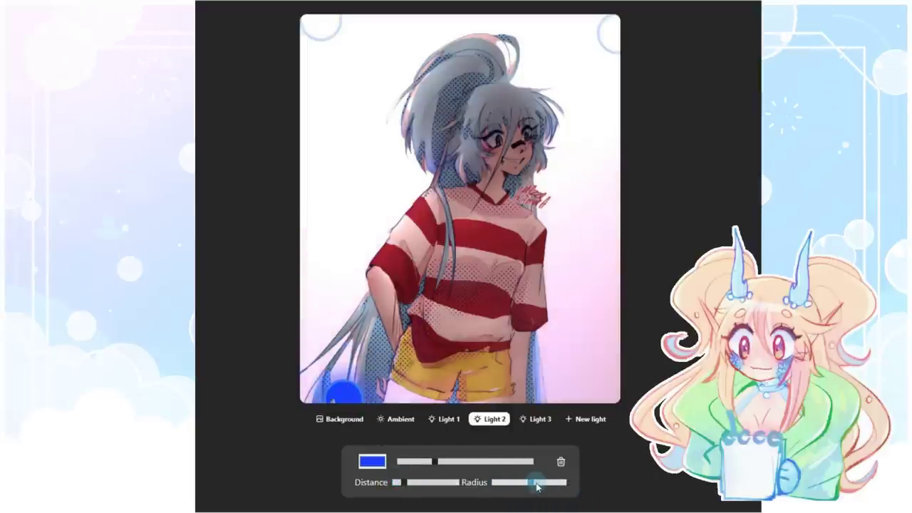
click(524, 420)
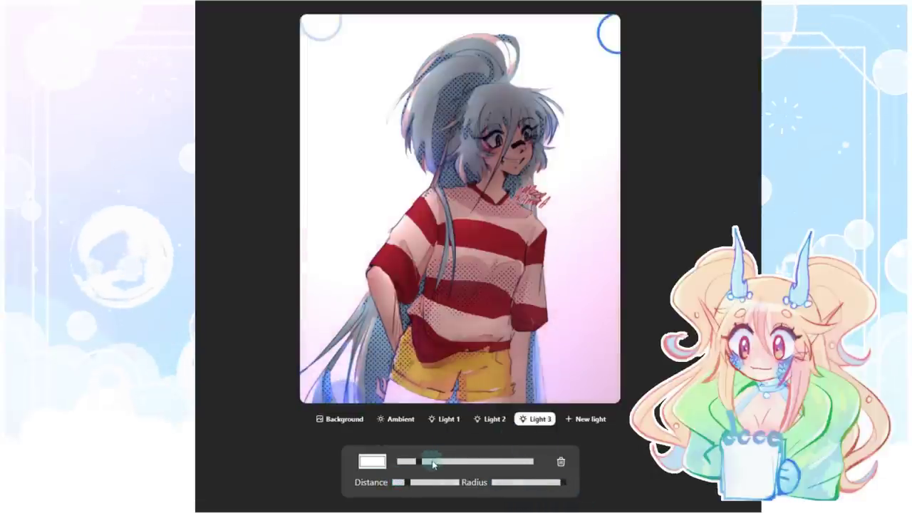
mouse_move(427, 462)
mouse_down()
mouse_move(578, 464)
mouse_move(453, 465)
mouse_up()
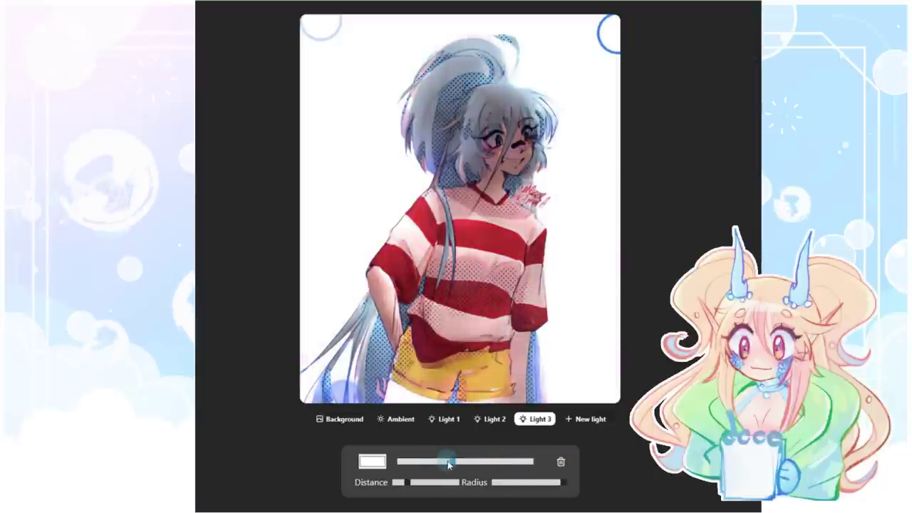
click(442, 419)
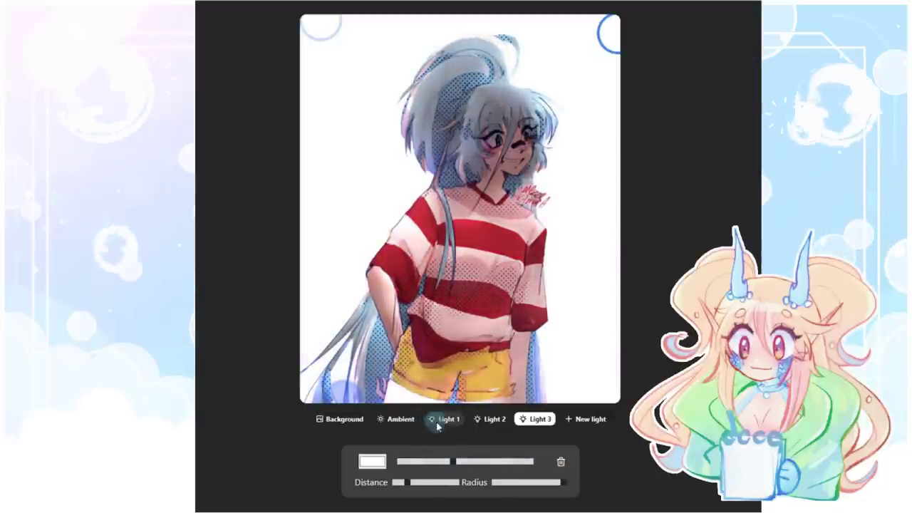
drag(461, 463, 446, 465)
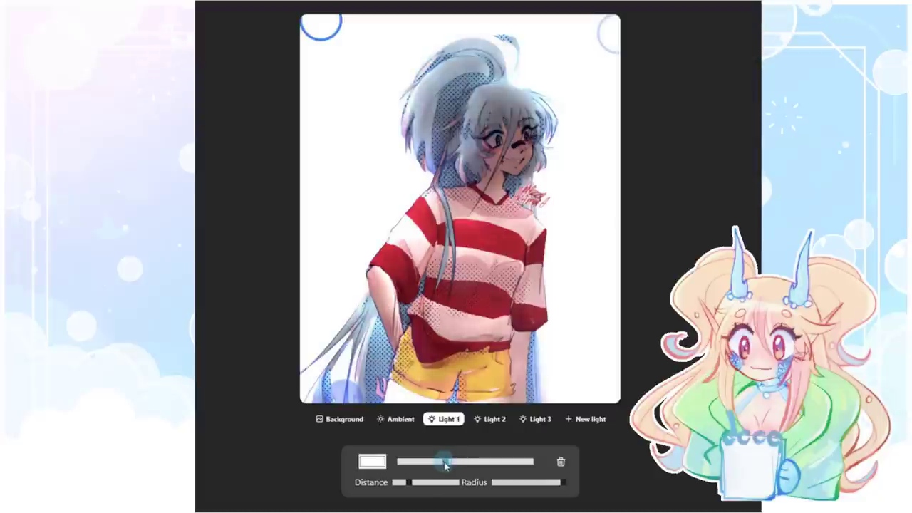